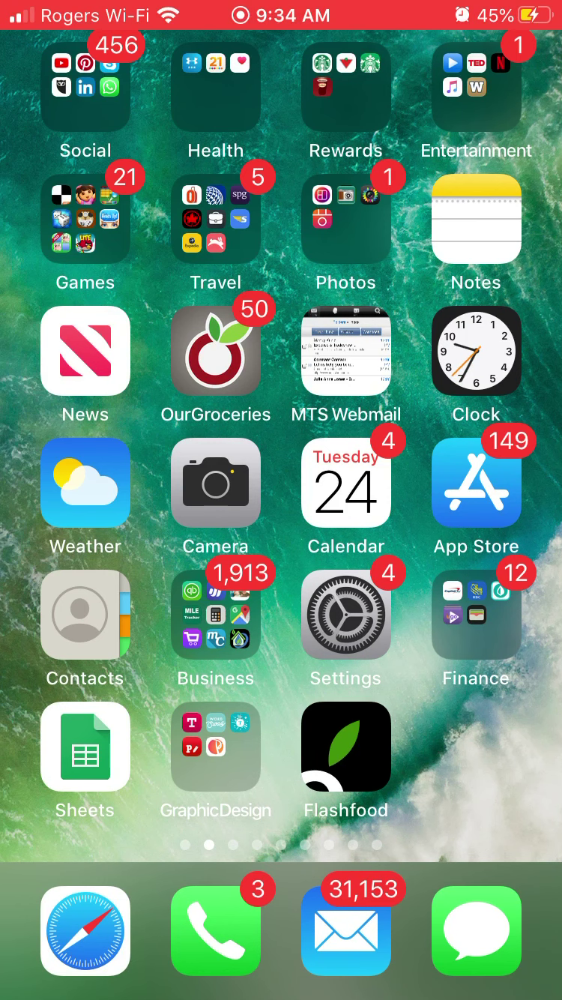
Create a new note titled 'Facebook Party Script' with a fresh body line below the title.
click(476, 219)
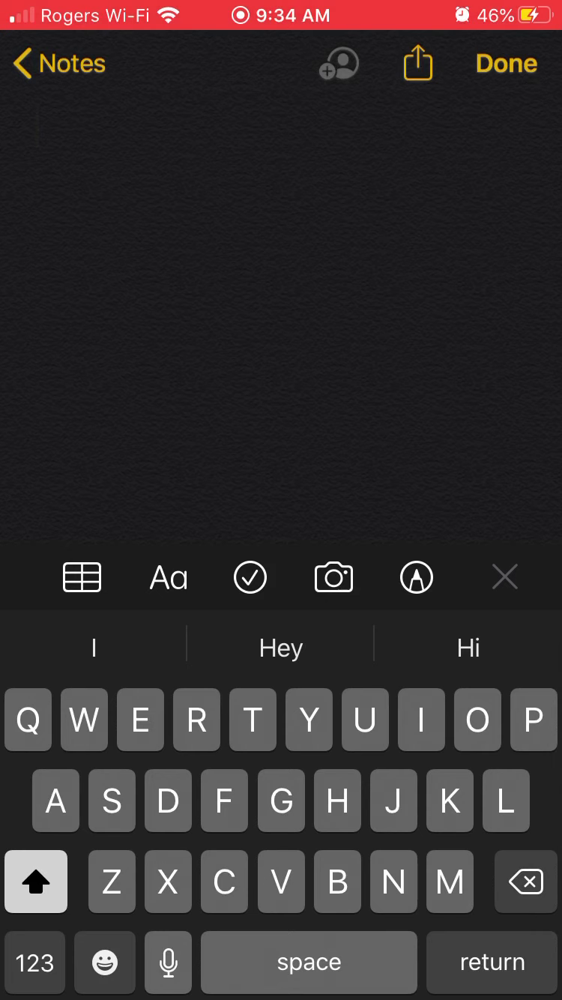
text(Facebook Party )
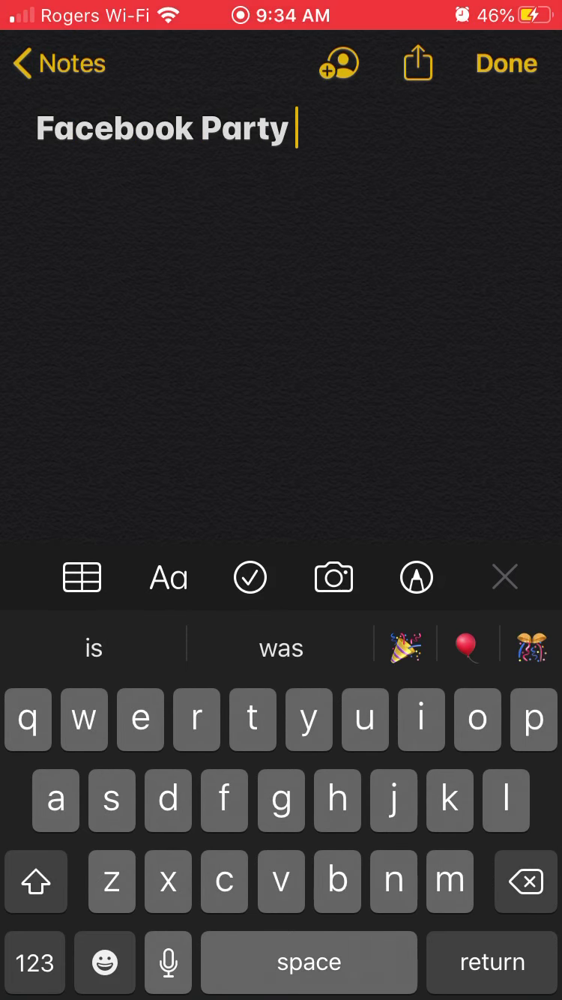
text(Scrop)
key(BackSpace)
key(BackSpace)
key(BackSpace)
text(ript)
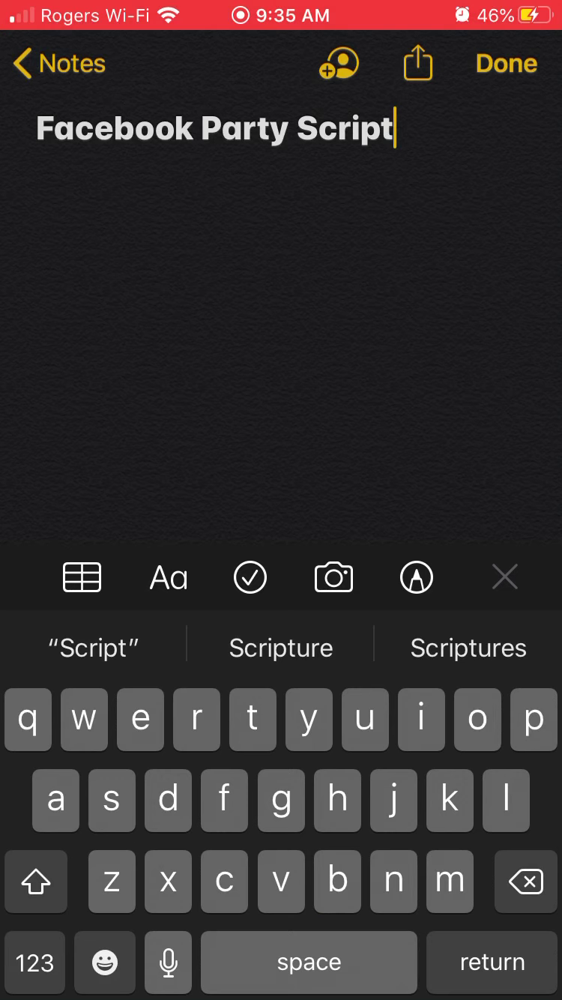
key(Return)
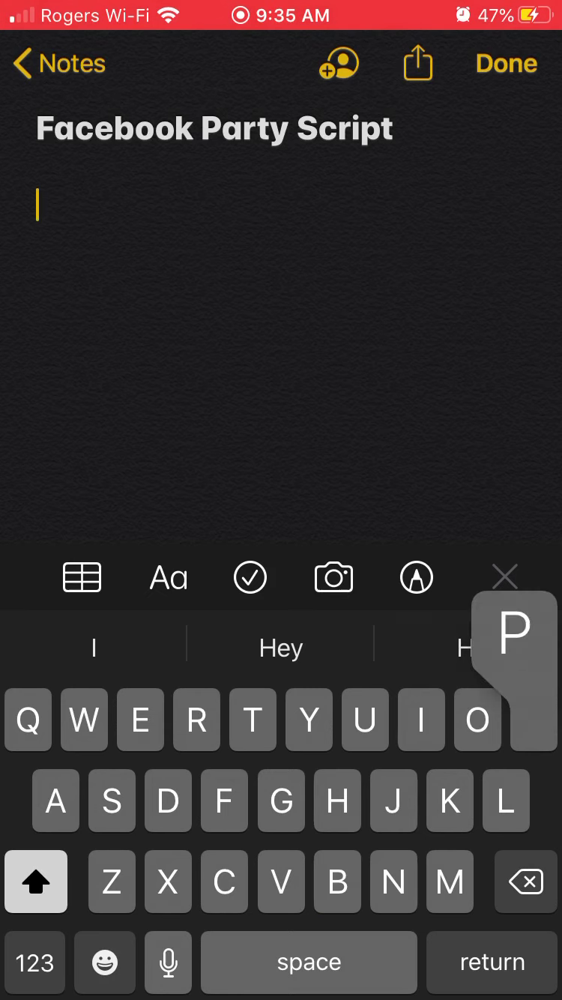
Write 'Pre-post 11am' and the microfibre line, accepting the 'amazing' correction.
text(Prep)
key(BackSpace)
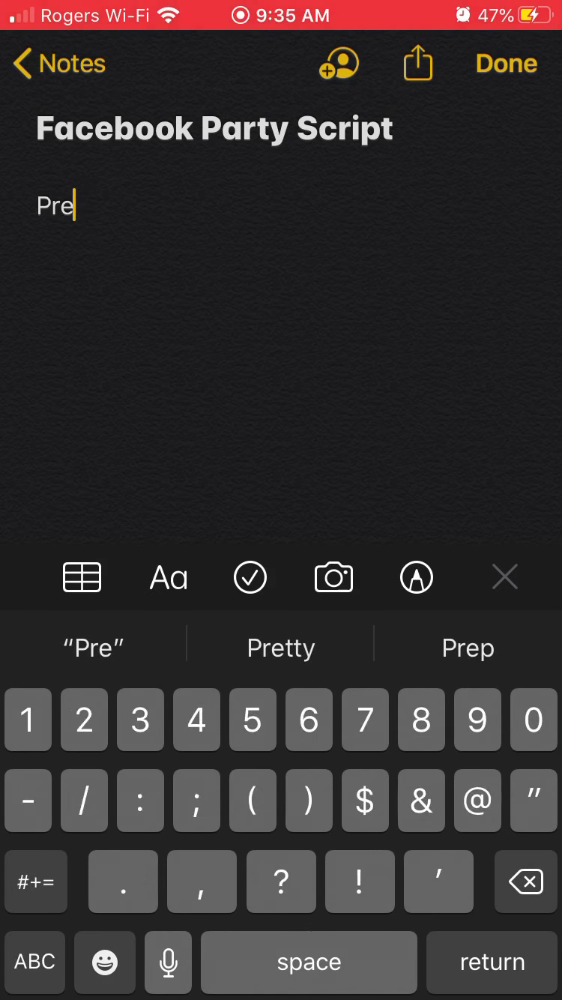
text(-post )
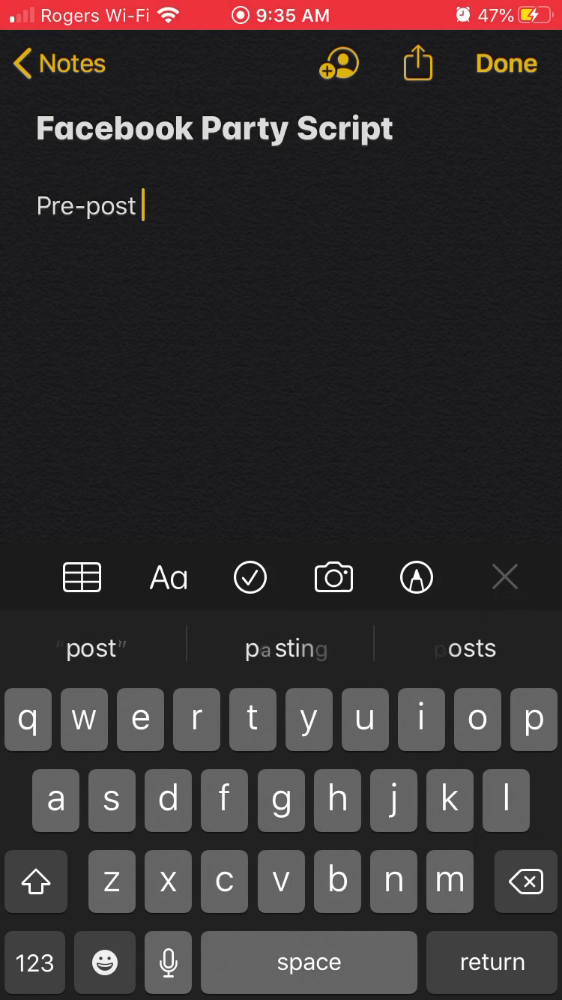
text(11am)
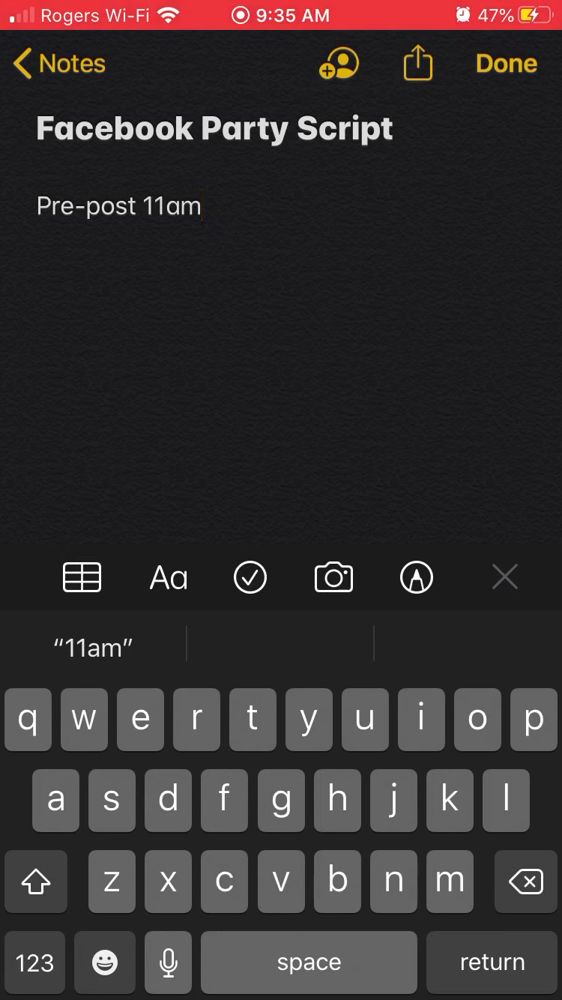
key(Return)
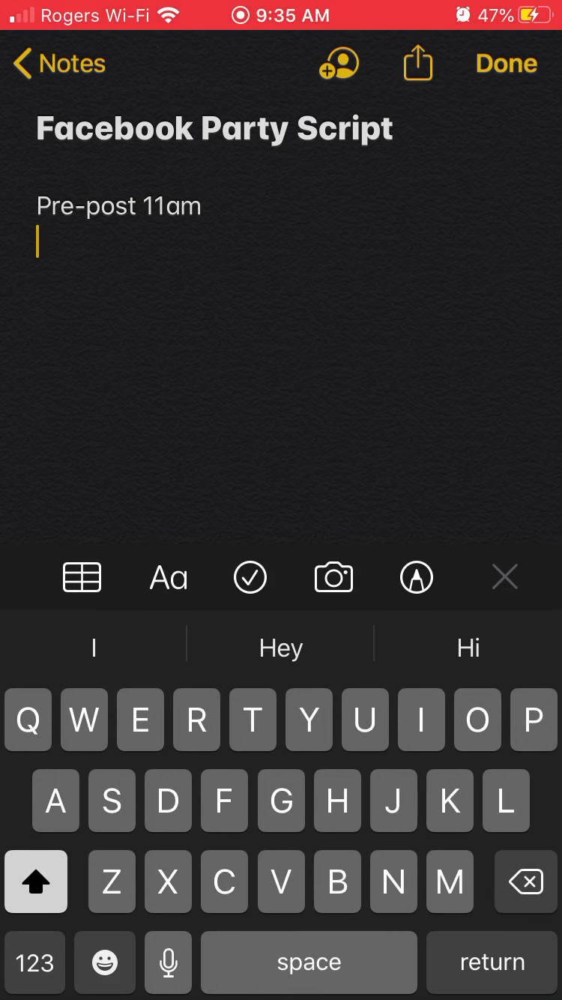
text(Oh my gish! Out microfibre is anaizng)
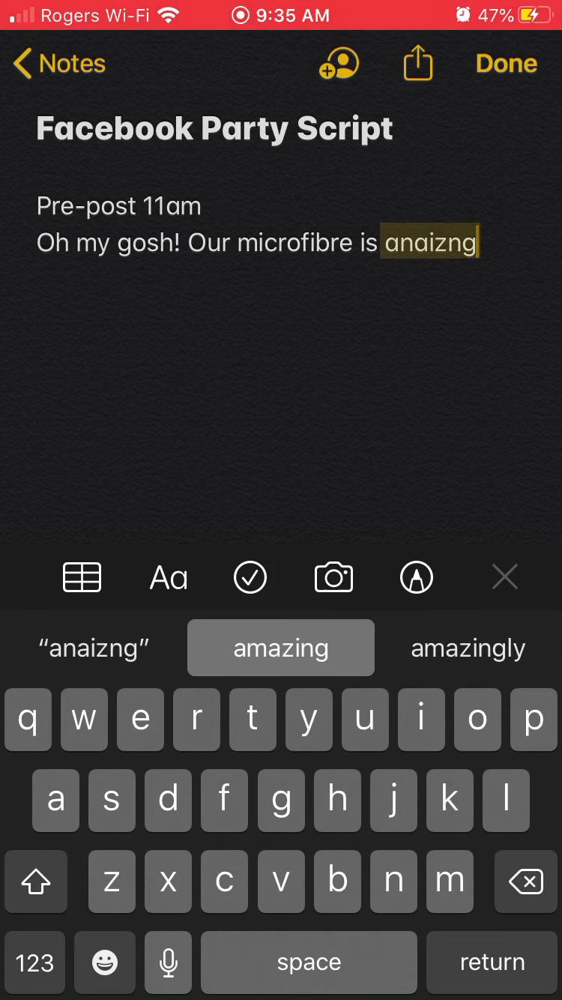
text(!)
key(Return)
Add 'Don't believe me?' to the microfibre line, fixing its typos and capitalisation.
text(Don’t. Believe ne)
key(BackSpace)
key(BackSpace)
text(me?)
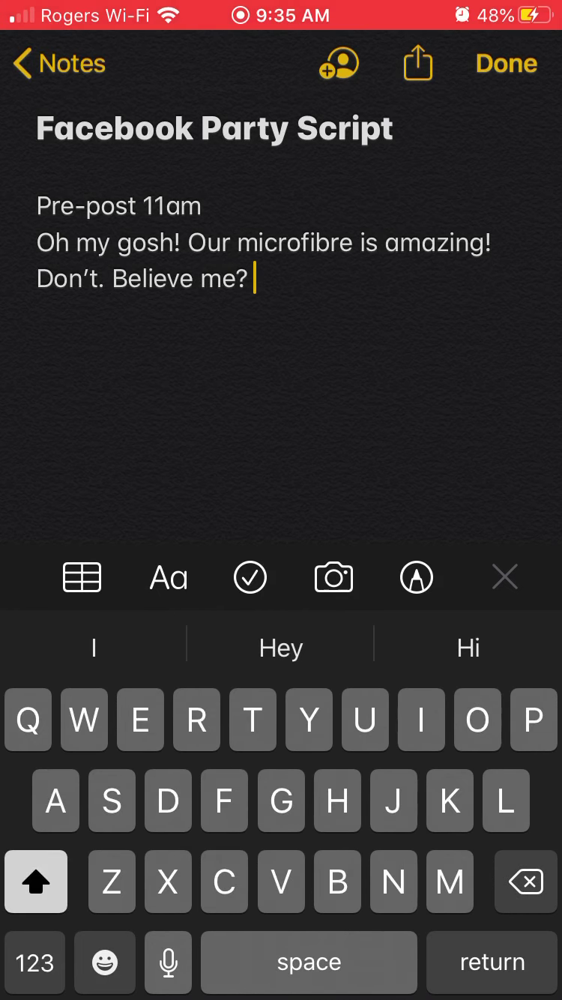
drag(308, 962, 180, 959)
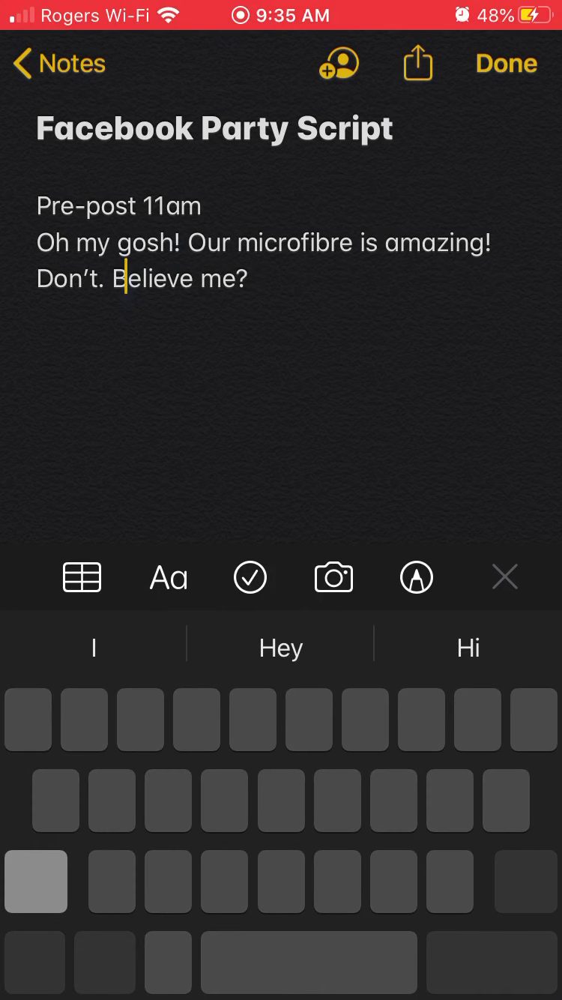
key(BackSpace)
key(BackSpace)
key(BackSpace)
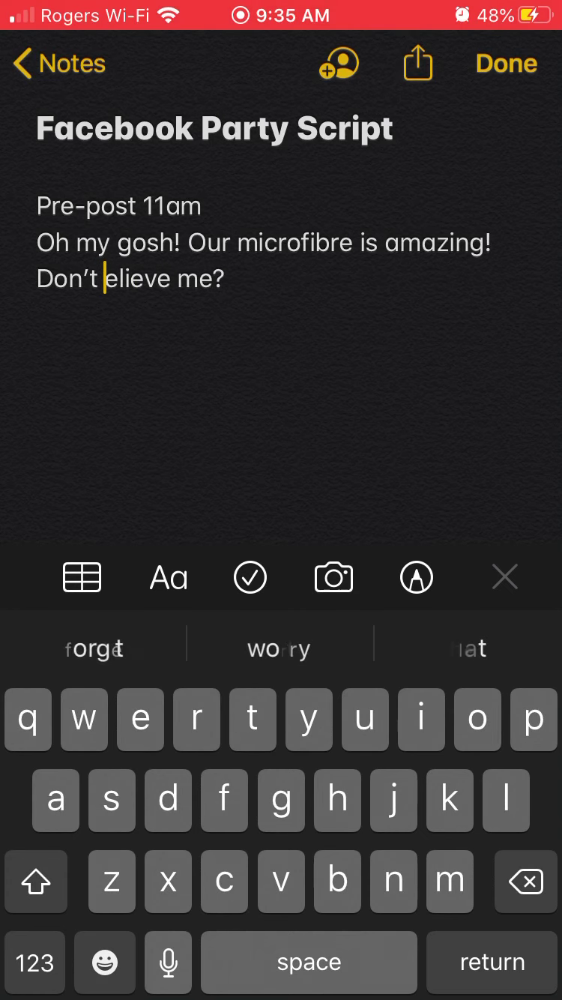
text(b)
click(301, 279)
click(34, 882)
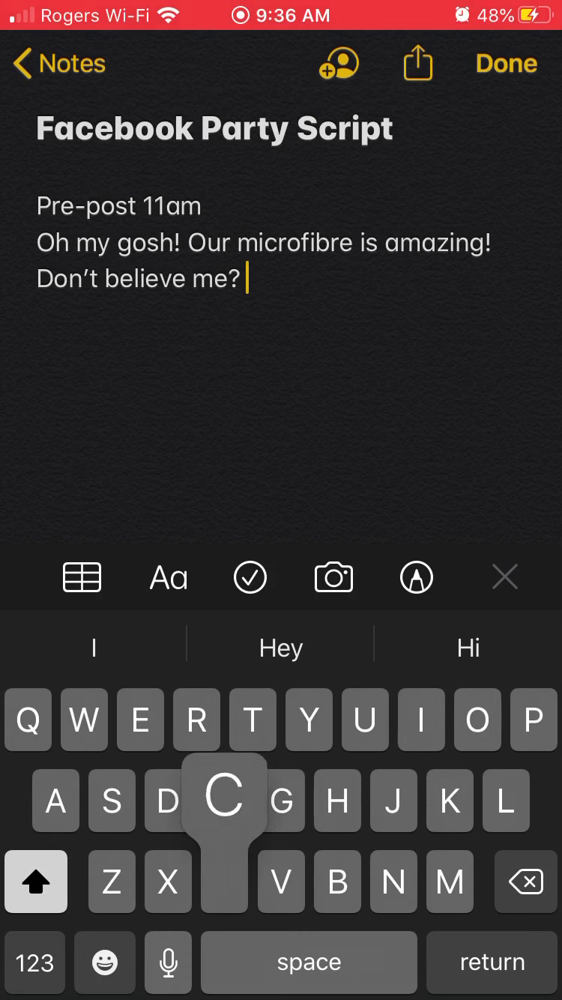
Add 'Check out this video!' as the closing line and finish editing the note.
text(Check out this videos)
key(BackSpace)
click(35, 962)
text(!)
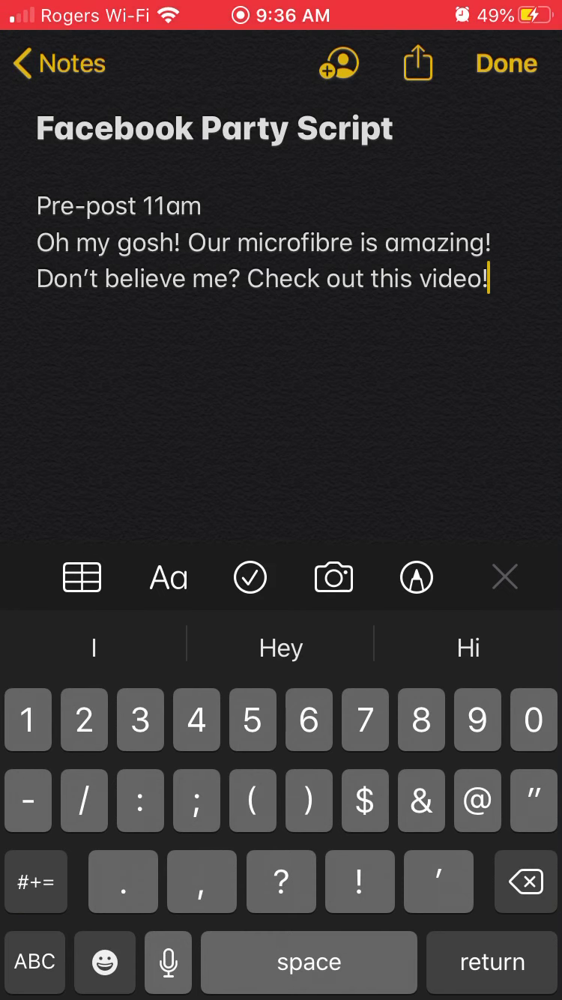
click(507, 64)
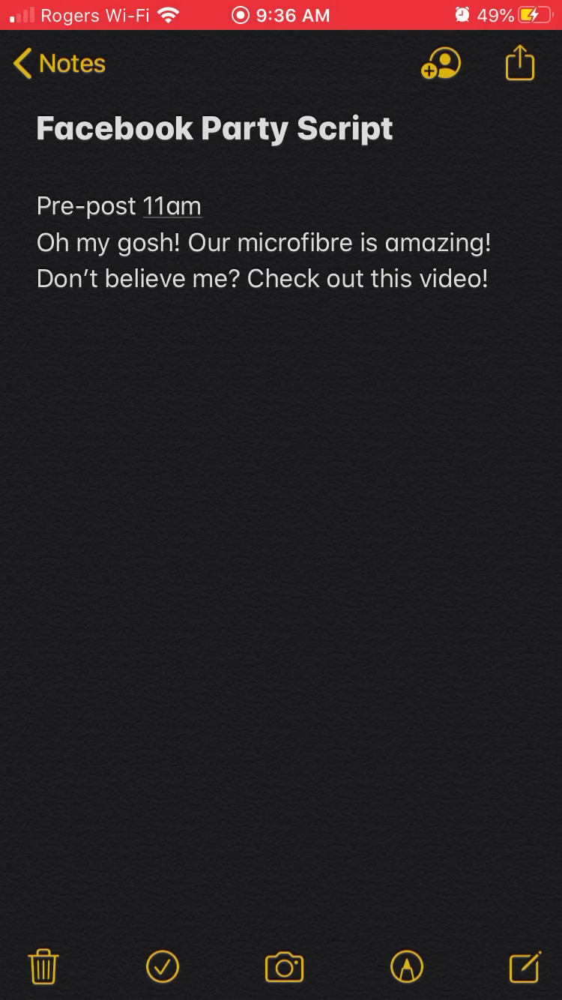
Search the notes list for '11am' and open the Facebook Party Script result.
click(60, 64)
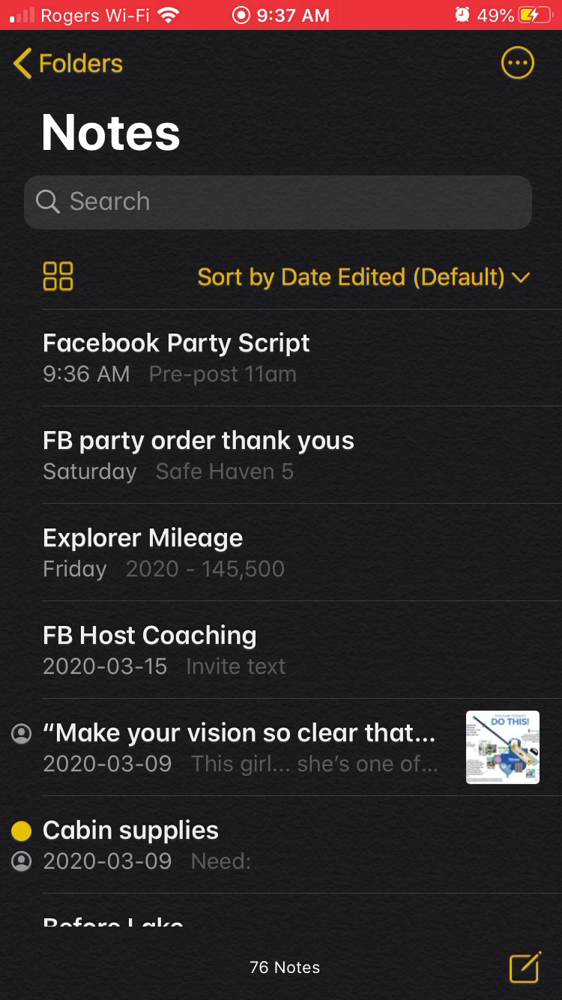
click(278, 202)
click(35, 963)
text(11)
click(34, 960)
text(am)
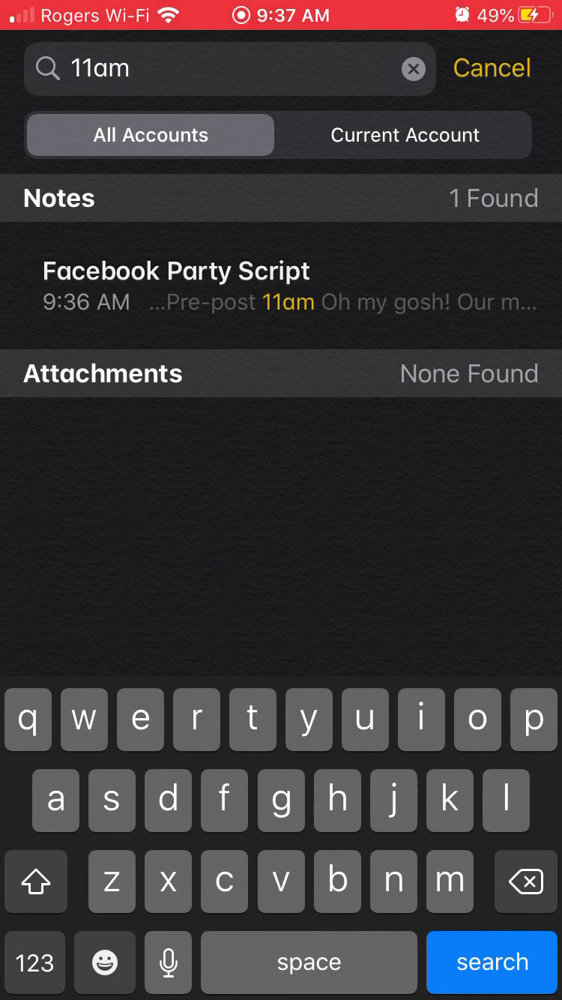
click(281, 286)
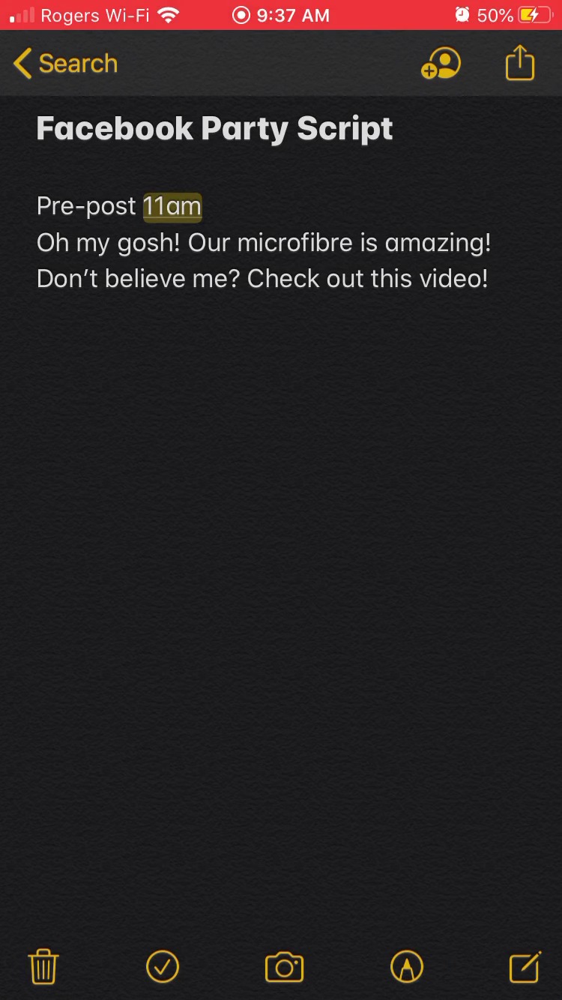
Copy the text from 'Oh' through 'video!' and finish editing the note.
click(38, 244)
click(37, 244)
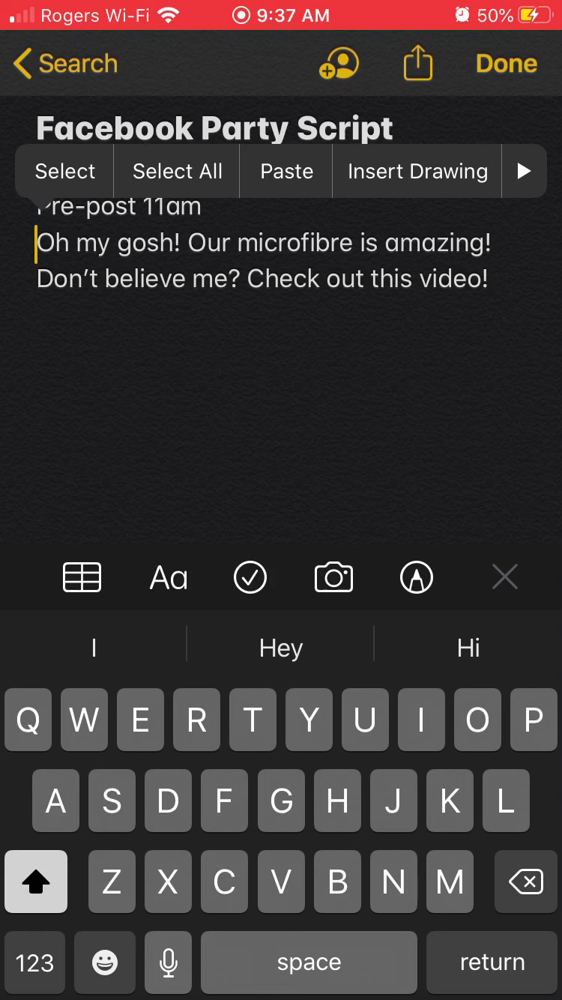
click(65, 171)
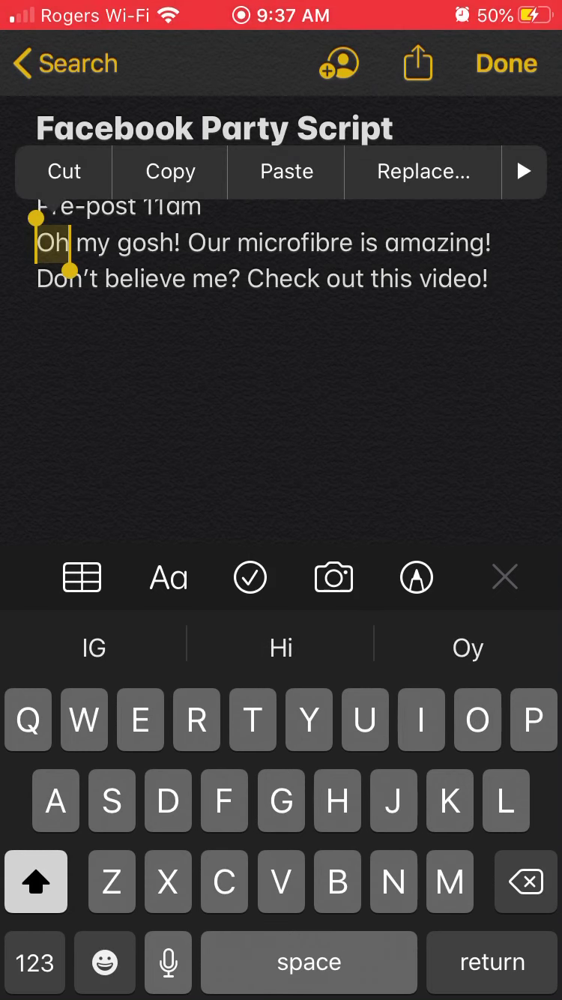
mouse_move(69, 269)
mouse_down()
mouse_move(263, 302)
mouse_move(488, 300)
mouse_up()
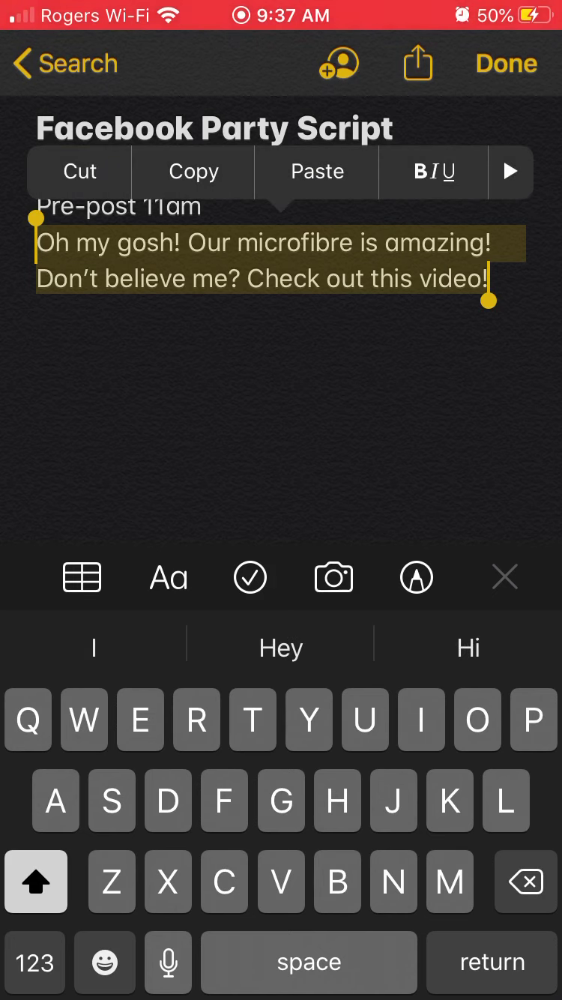
click(193, 172)
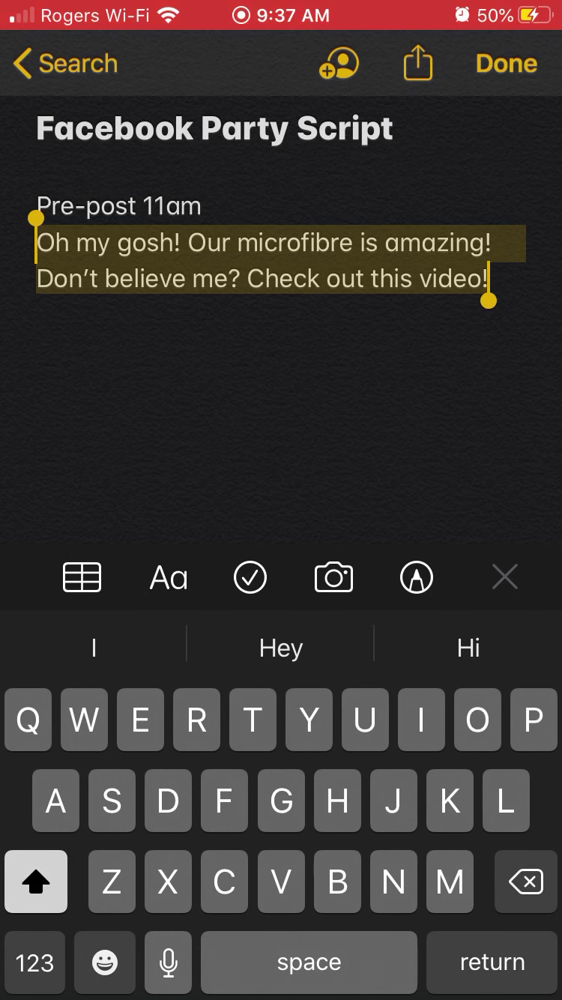
click(506, 65)
Return to the home screen and page across toward the Facebook app.
key(super)
drag(449, 525, 112, 525)
drag(450, 525, 112, 525)
In Facebook Groups, search 'socia' and open the Social Savvy Cleaning Workshop - Mar. 24-28 group.
click(227, 422)
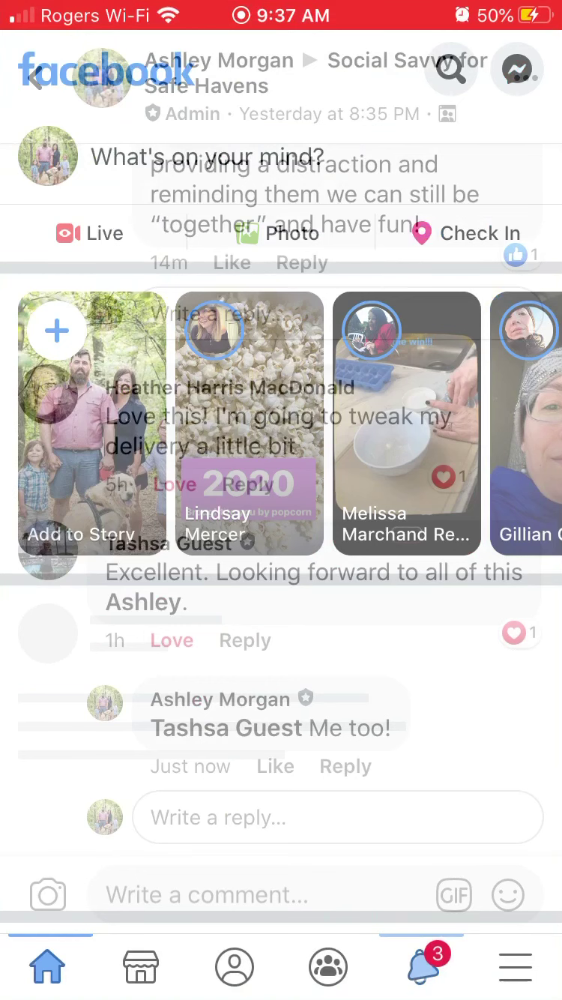
click(515, 967)
click(139, 413)
click(511, 69)
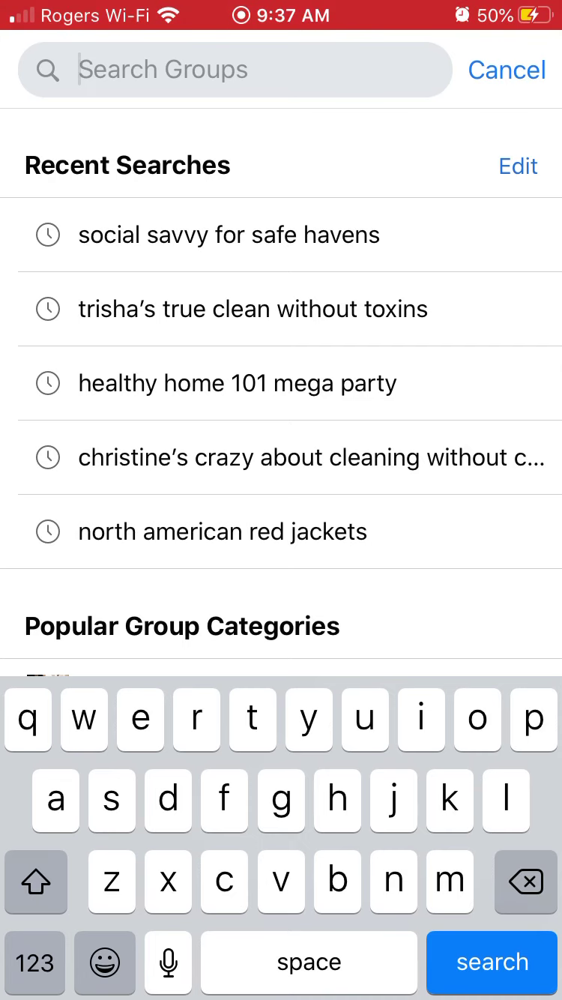
text(socia)
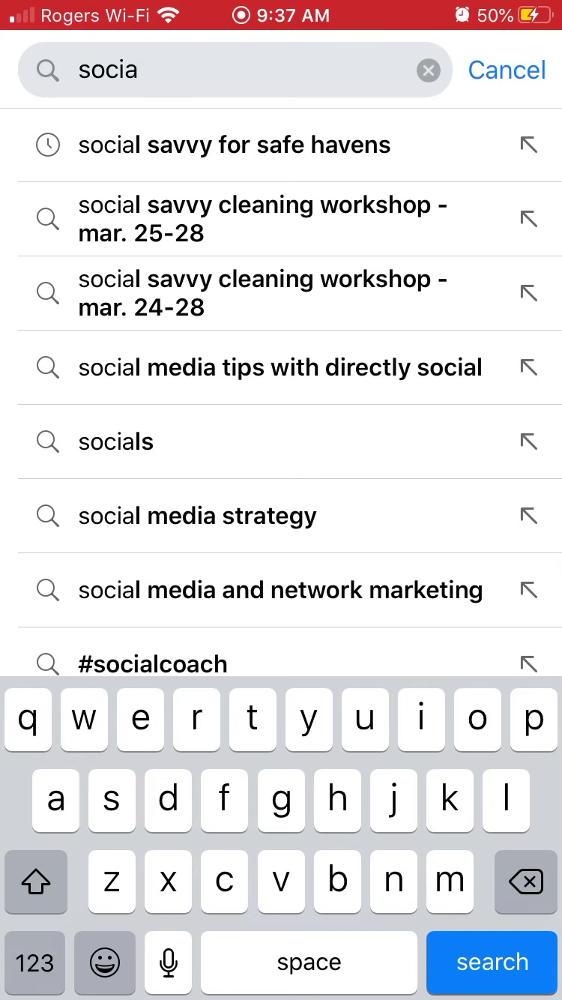
click(263, 218)
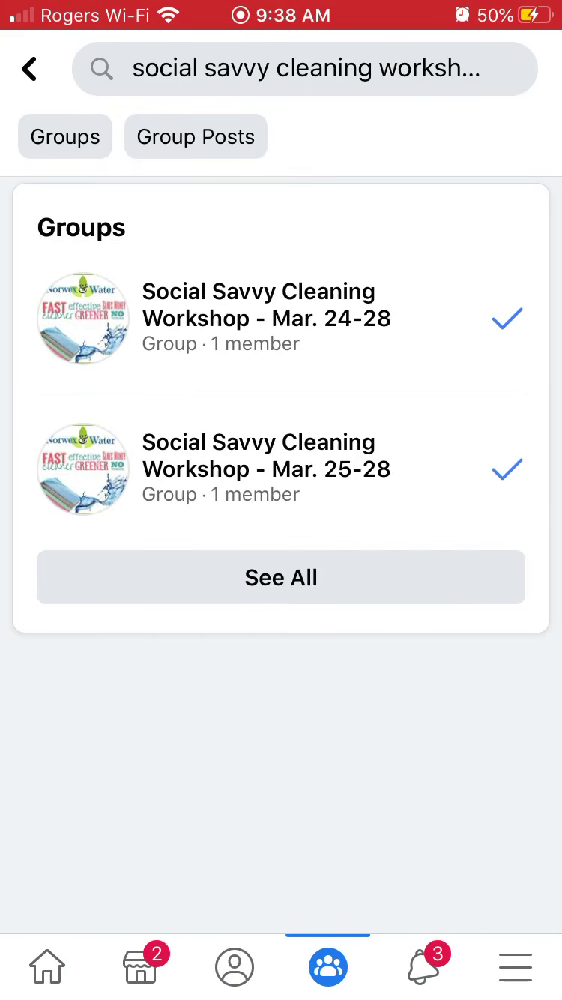
click(266, 316)
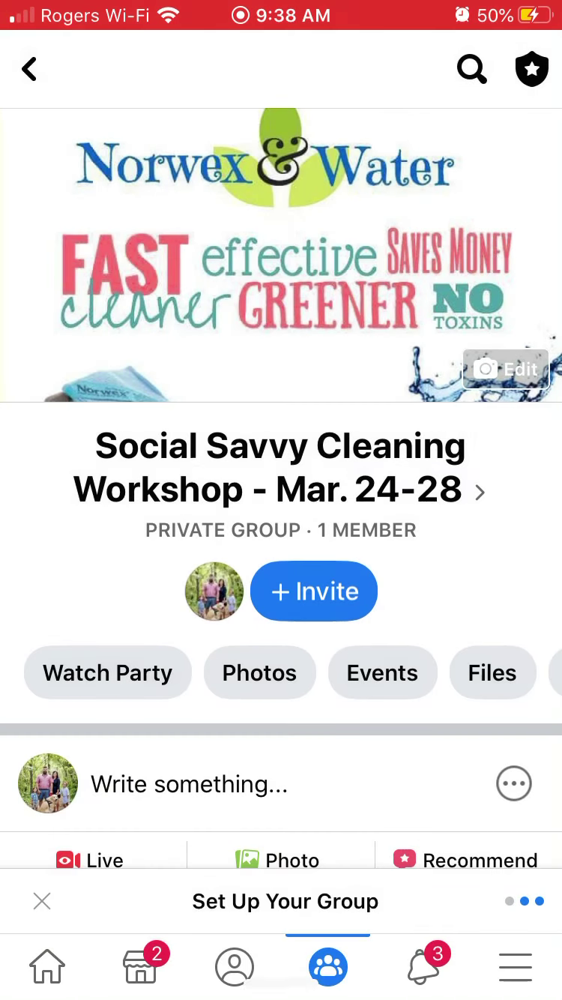
Start a new group post and paste the copied microfibre text into it.
scroll(281, 525, down, 2)
scroll(282, 525, down, 5)
scroll(281, 487, up, 3)
click(188, 439)
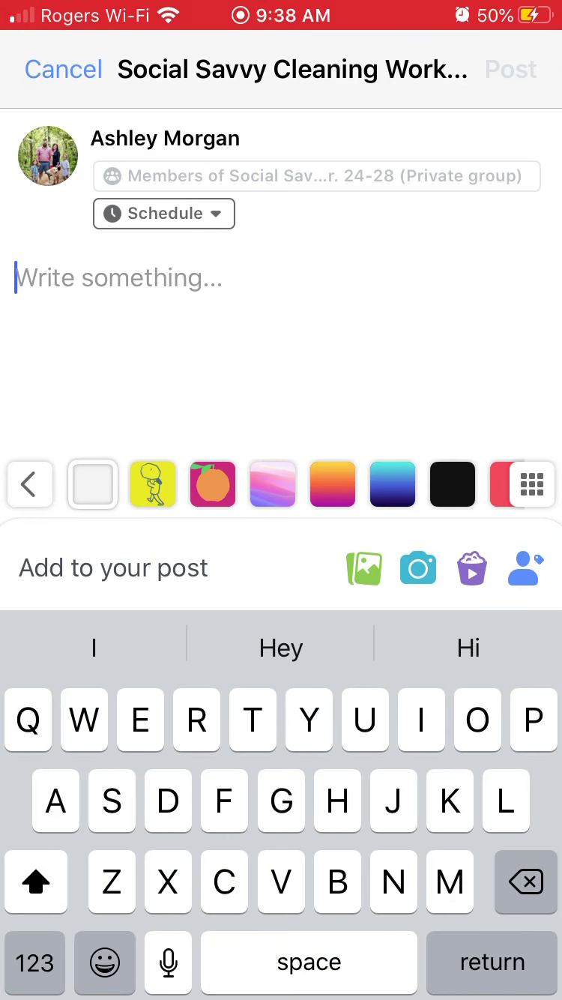
click(45, 277)
click(81, 206)
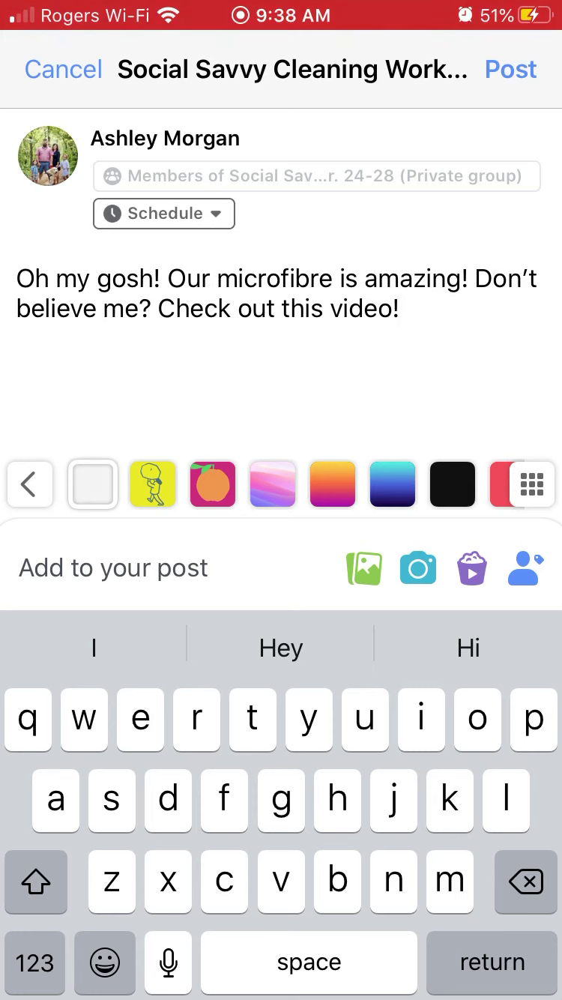
Back out of the post without publishing and return to the home screen.
click(62, 69)
click(280, 761)
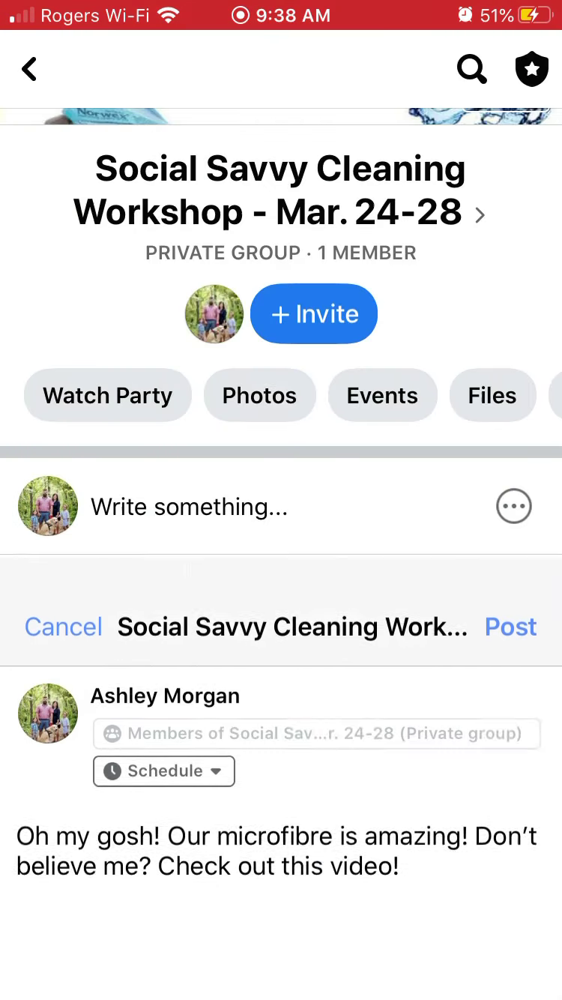
key(super)
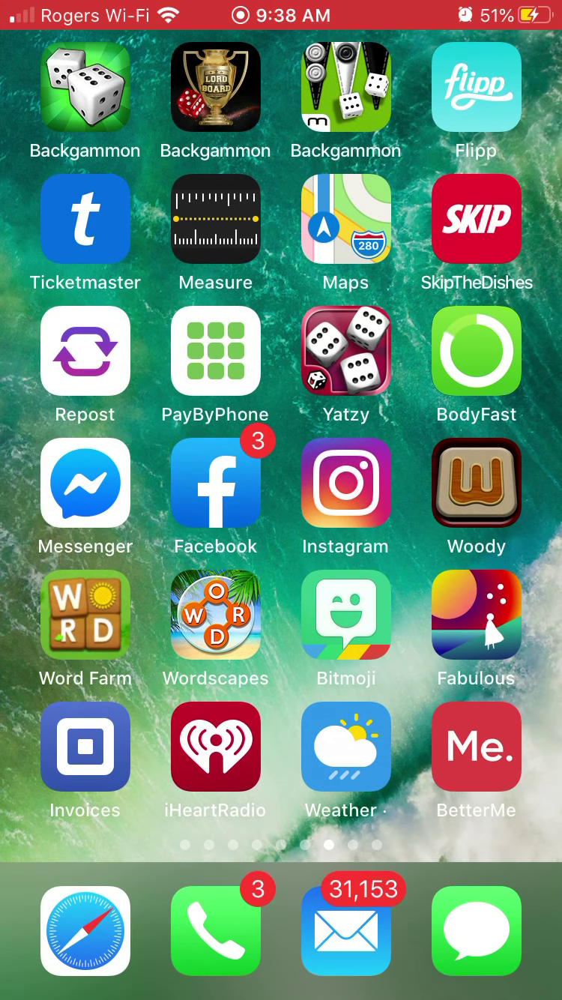